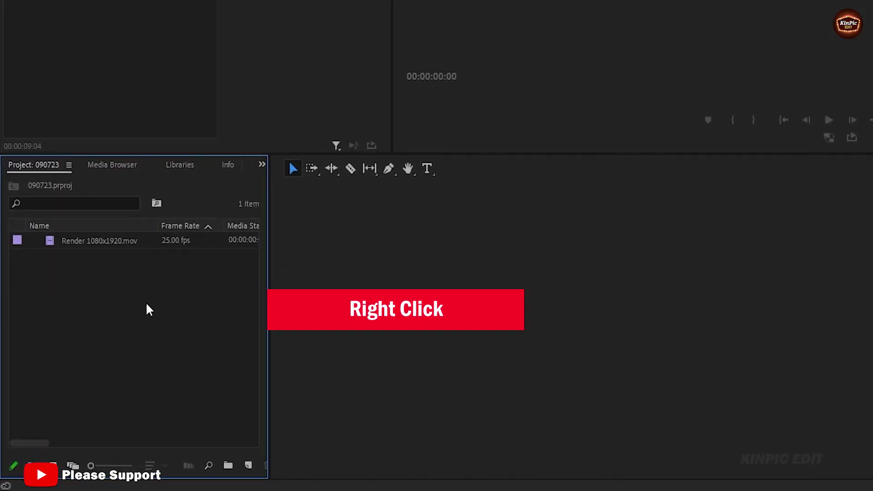
Start a new sequence from the Project panel's New Item menu.
right_click(146, 309)
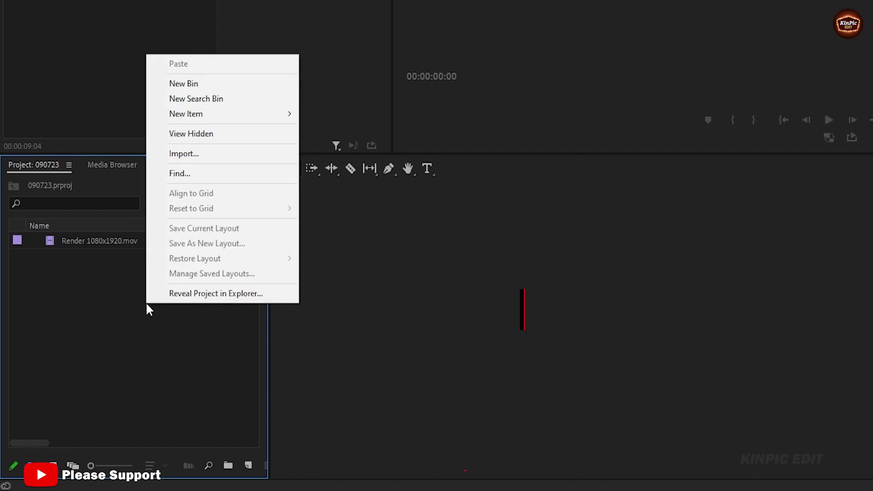
mouse_move(180, 117)
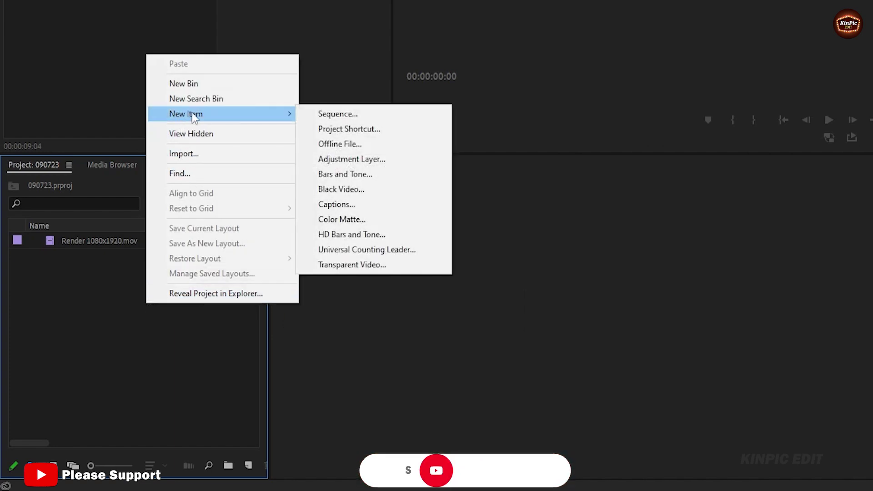
click(391, 113)
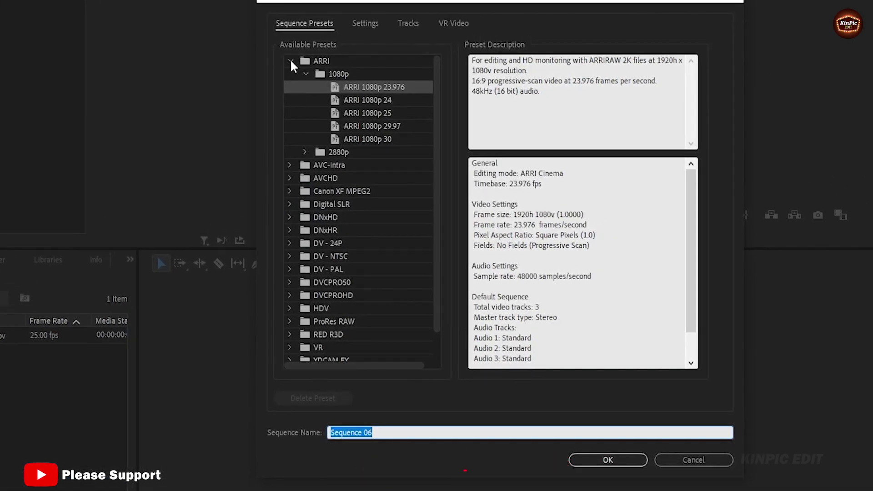
In the sequence Settings, set Editing Mode to Custom and Timebase to 25.00 frames/second.
click(291, 60)
click(364, 28)
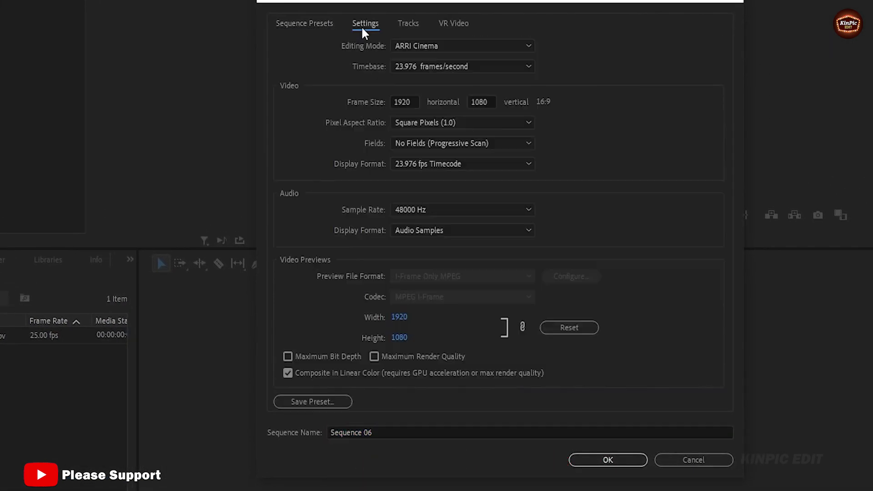
click(458, 45)
drag(531, 110, 529, 97)
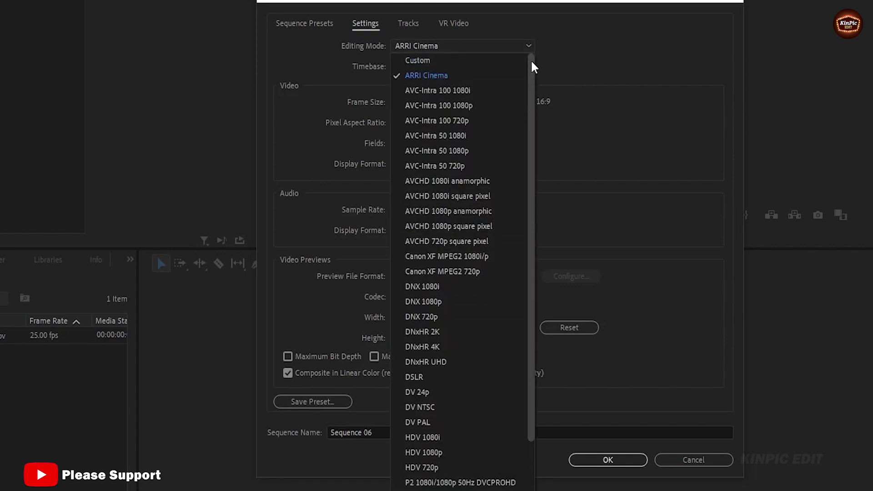
click(453, 60)
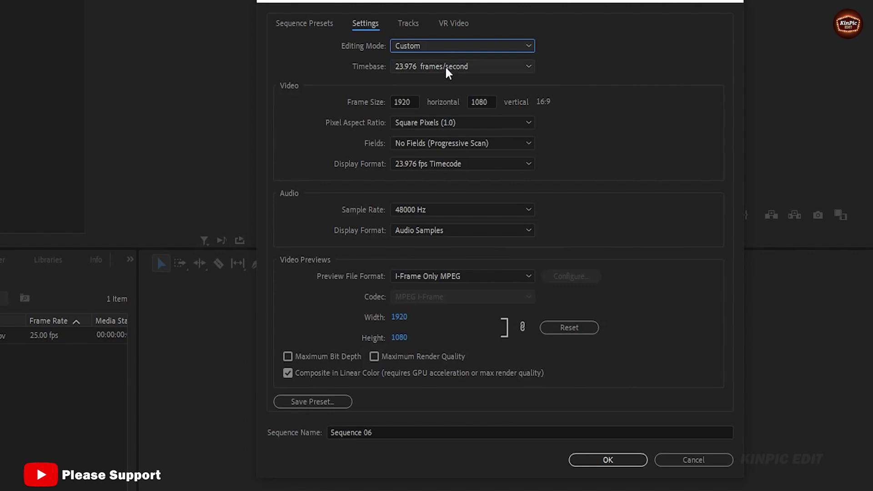
click(444, 66)
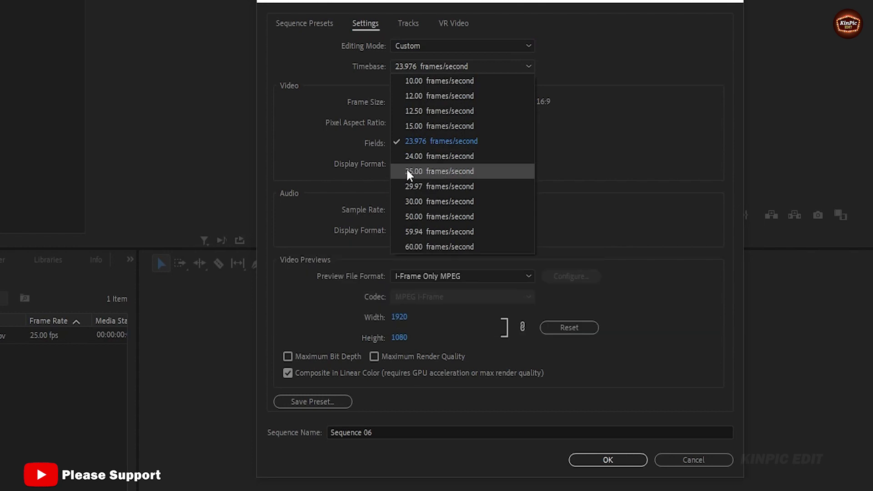
click(491, 173)
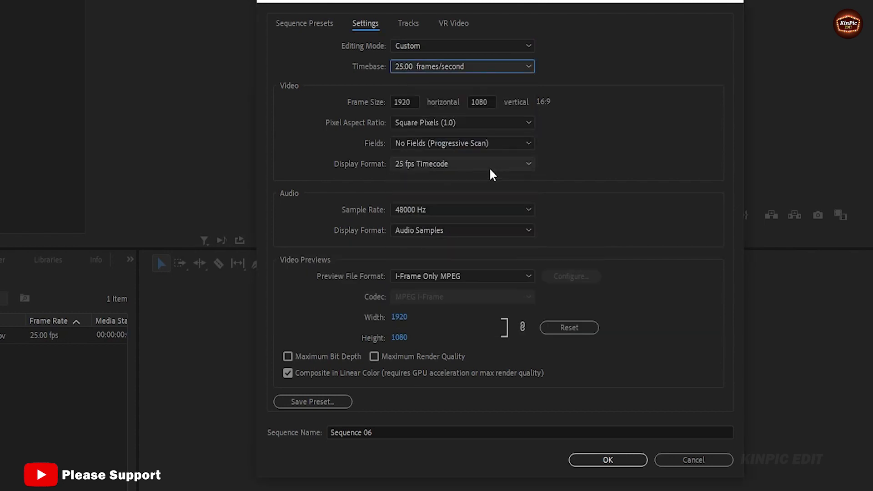
drag(413, 102, 369, 105)
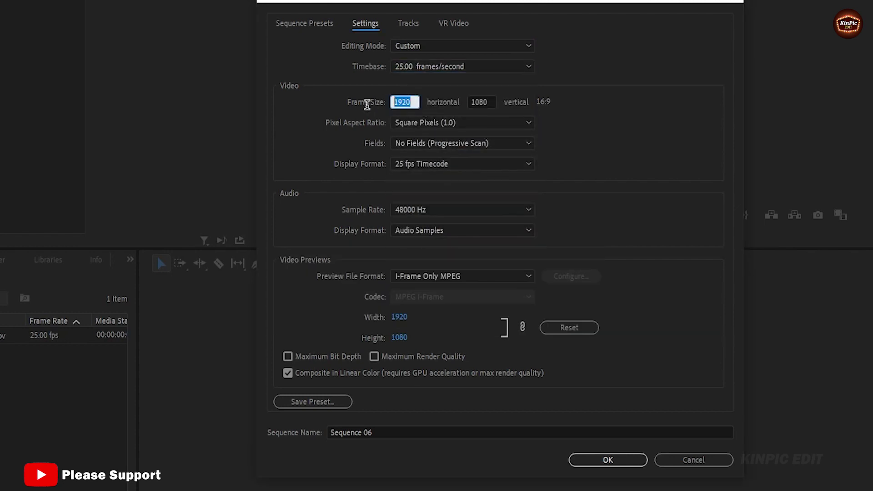
Set the frame size to 1080 × 1920 with QuickTime preview files reset to match.
text(1080)
click(492, 100)
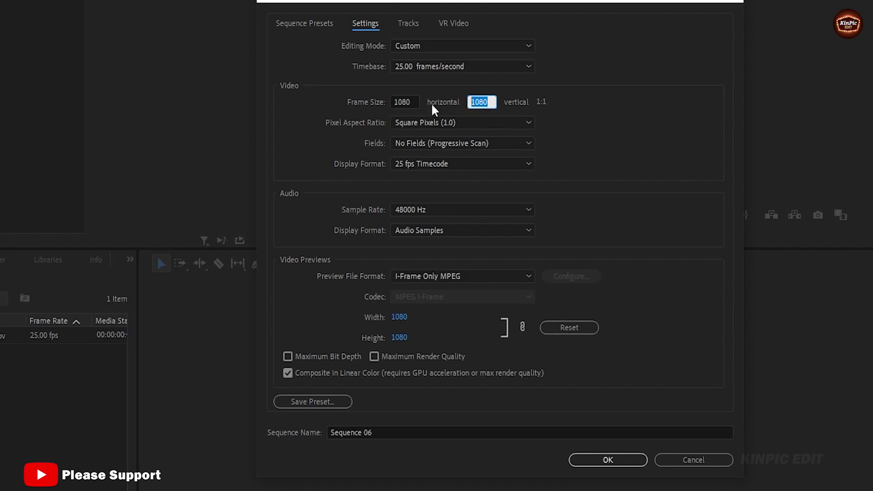
text(1920)
click(462, 272)
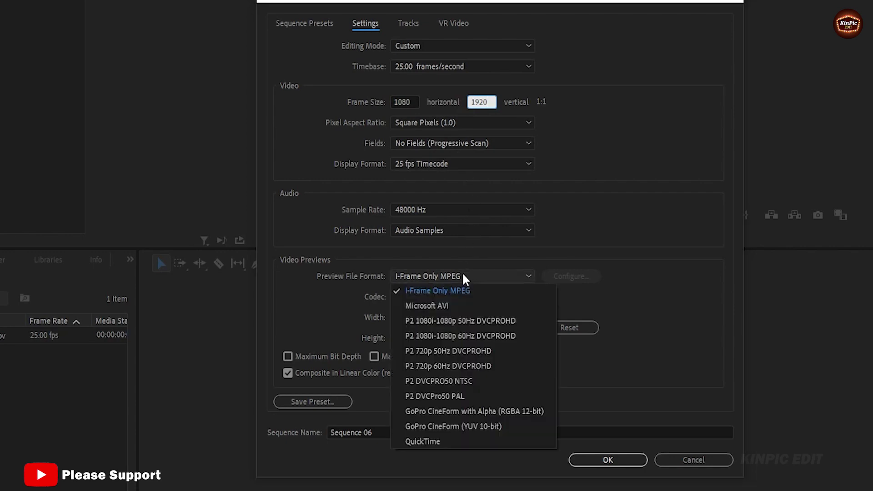
click(436, 440)
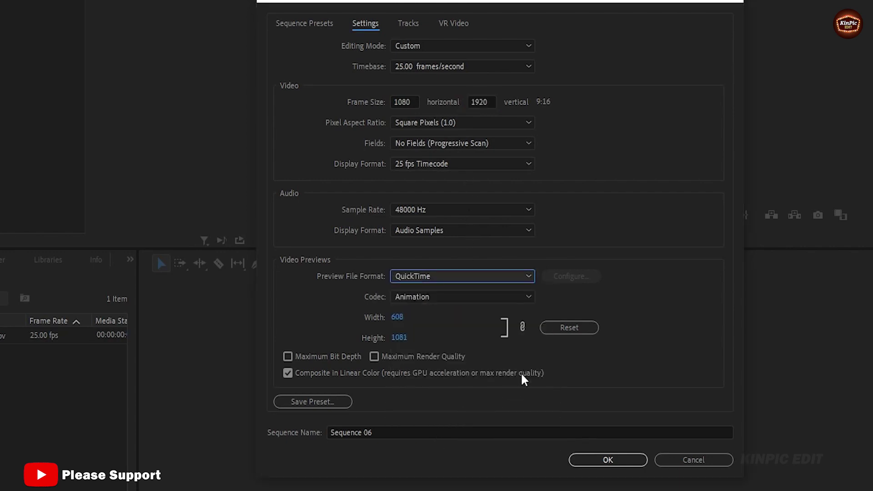
click(571, 328)
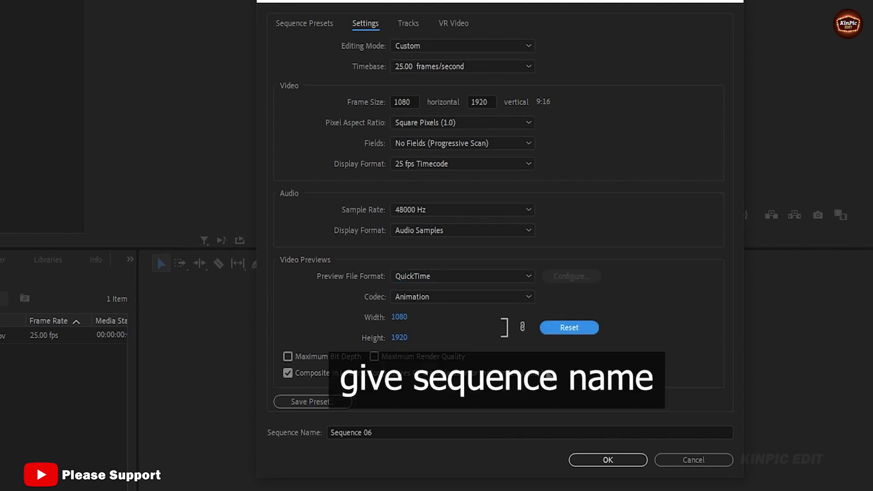
Name the sequence 'Raugh Edit'.
click(406, 431)
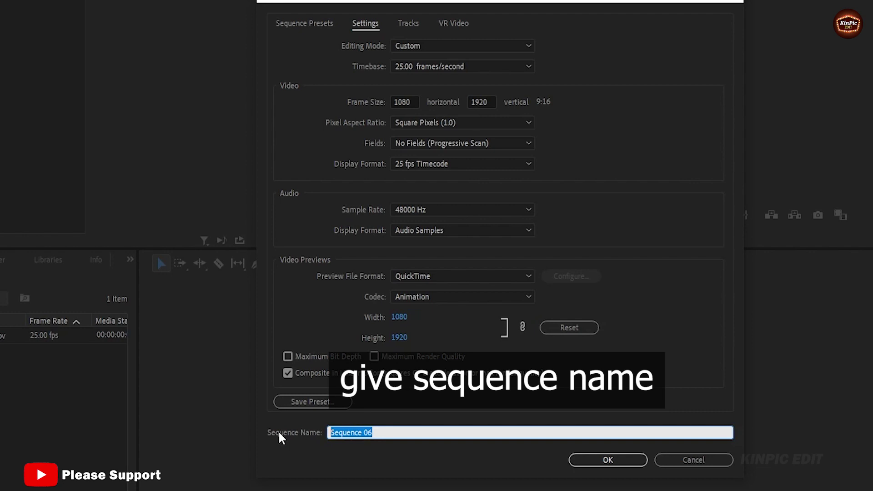
text(Raug)
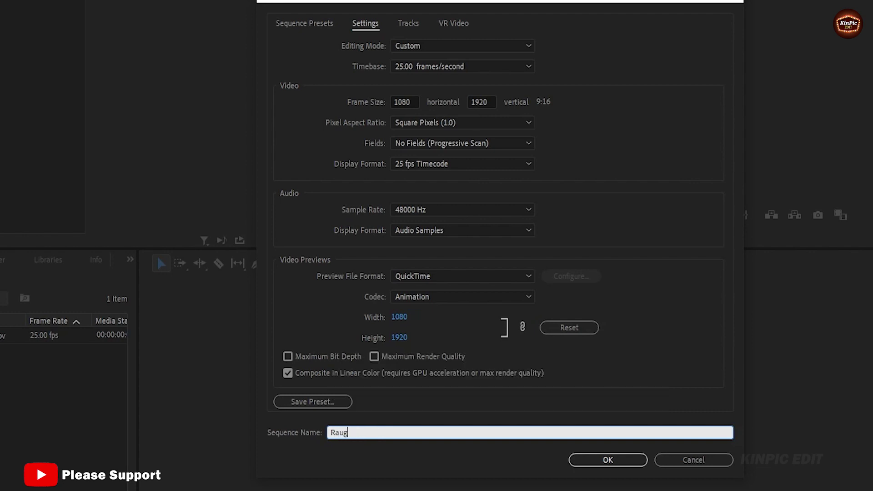
text(h Edi)
text(t)
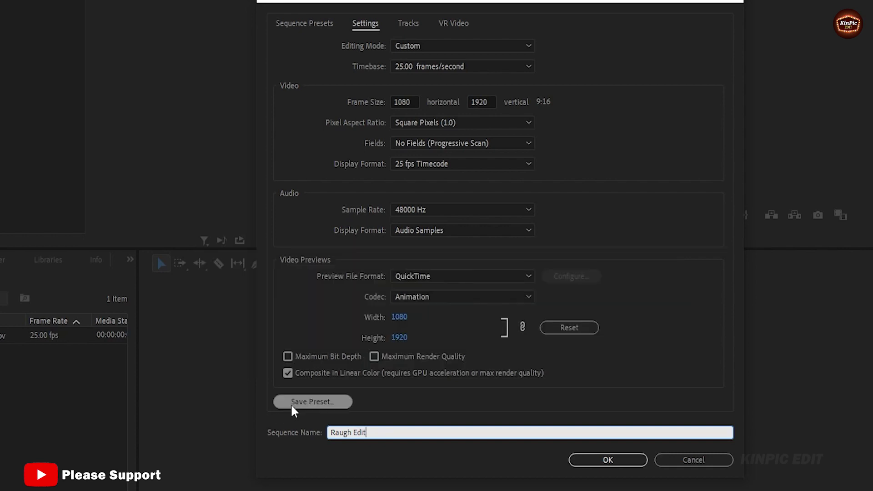
click(330, 403)
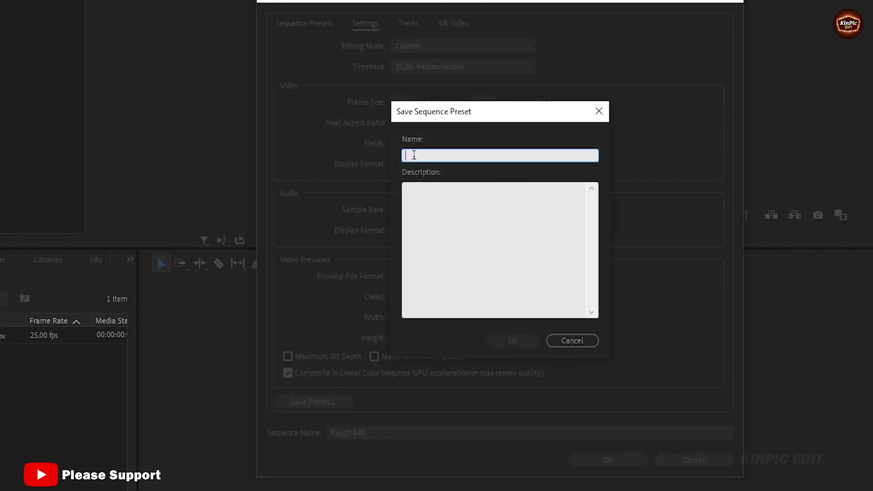
Save the settings as preset 'Social Media Setting', then create the Raugh Edit sequence.
text(Social Media Setting)
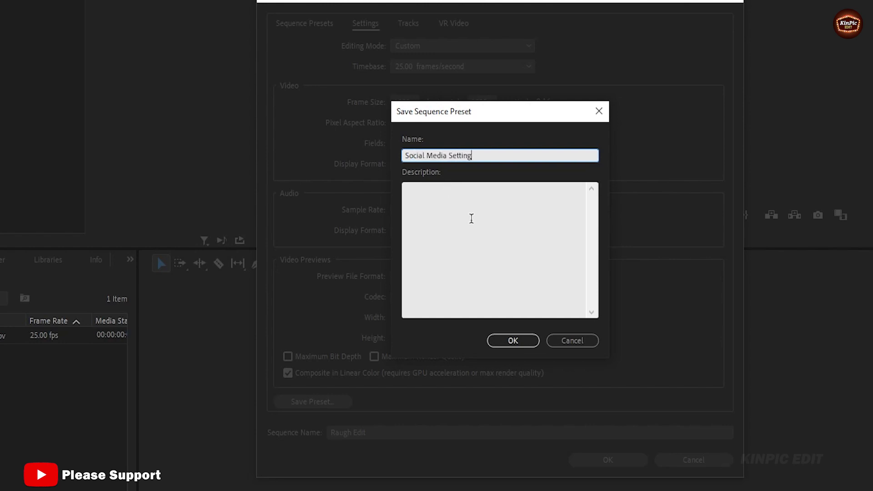
click(516, 341)
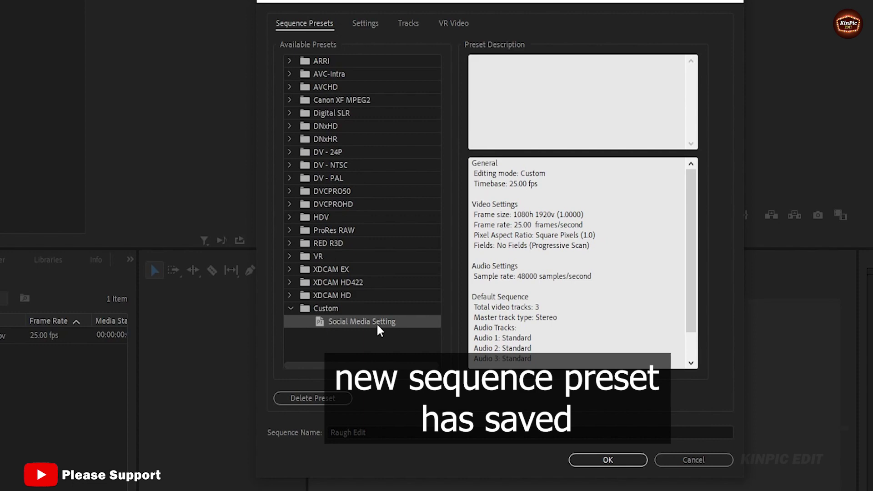
click(614, 460)
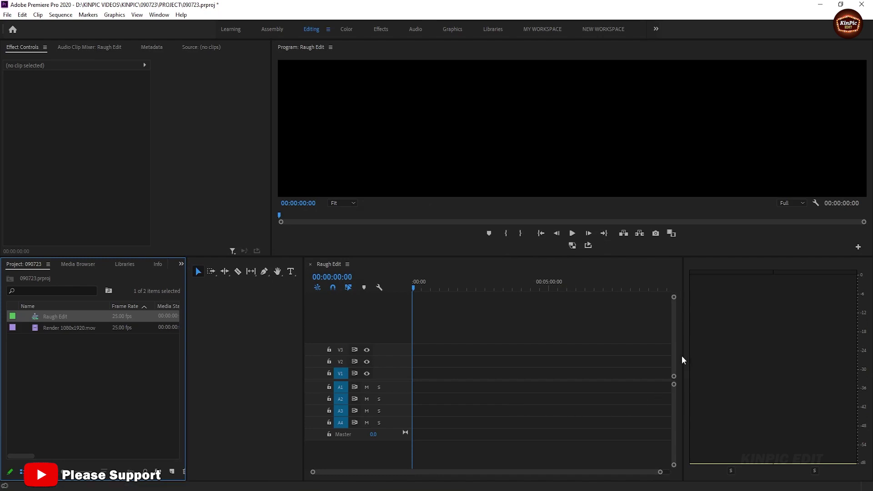
Place Render 1080x1920.mov at the start of V1 in a widened, zoomed-in timeline.
drag(682, 355, 830, 357)
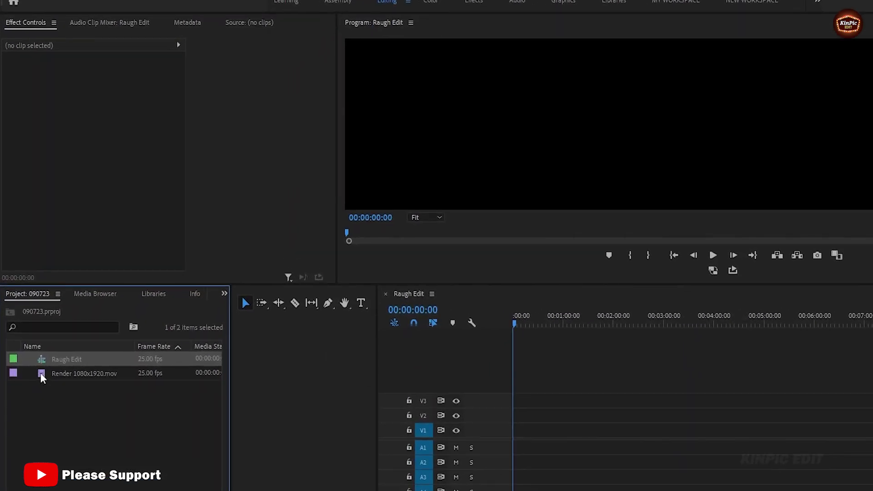
drag(41, 374, 513, 436)
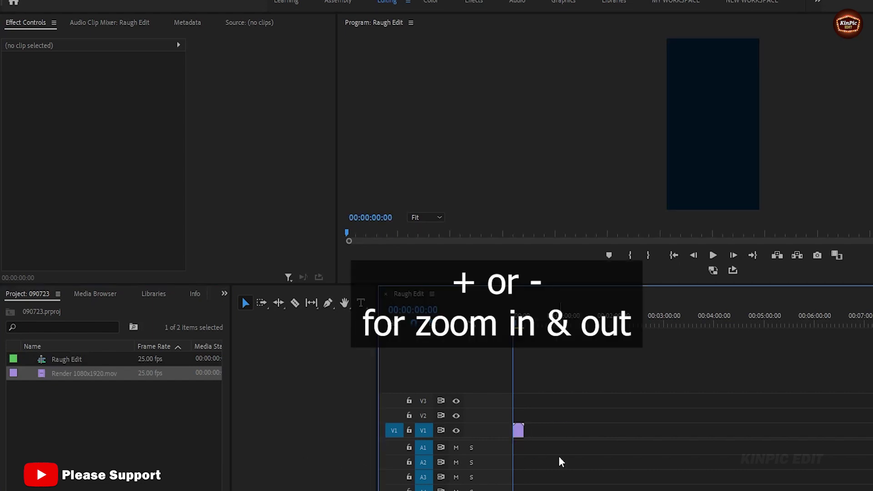
key(equal)
key(equal)
Scrub through the logo animation and enlarge the Program monitor to preview it.
drag(523, 324, 555, 328)
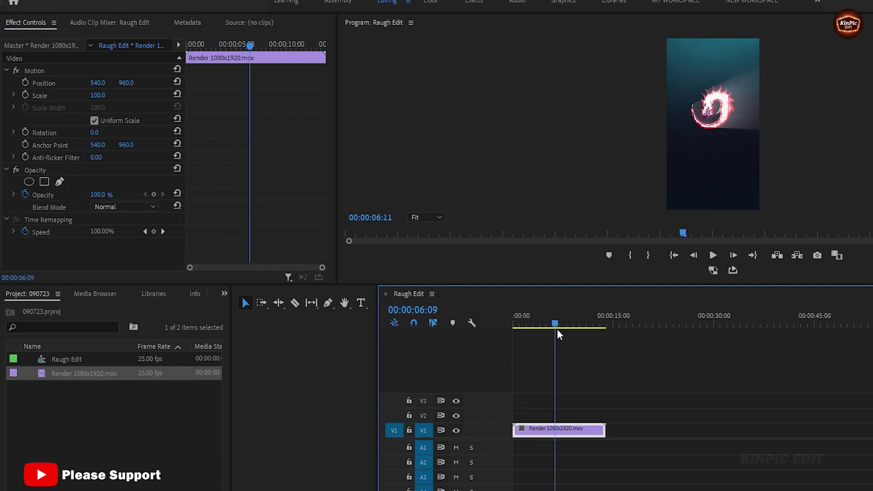
drag(555, 329, 577, 335)
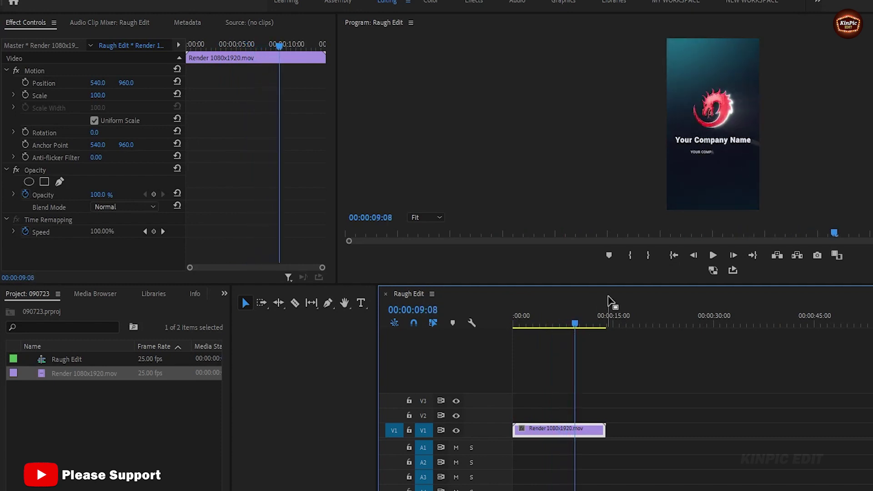
drag(610, 286, 594, 388)
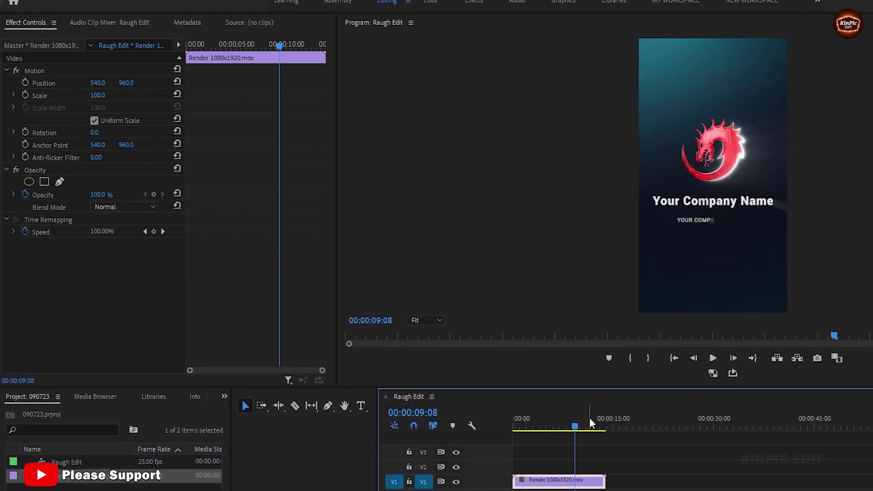
mouse_move(577, 426)
mouse_down()
mouse_move(552, 451)
mouse_move(609, 444)
mouse_move(596, 441)
mouse_up()
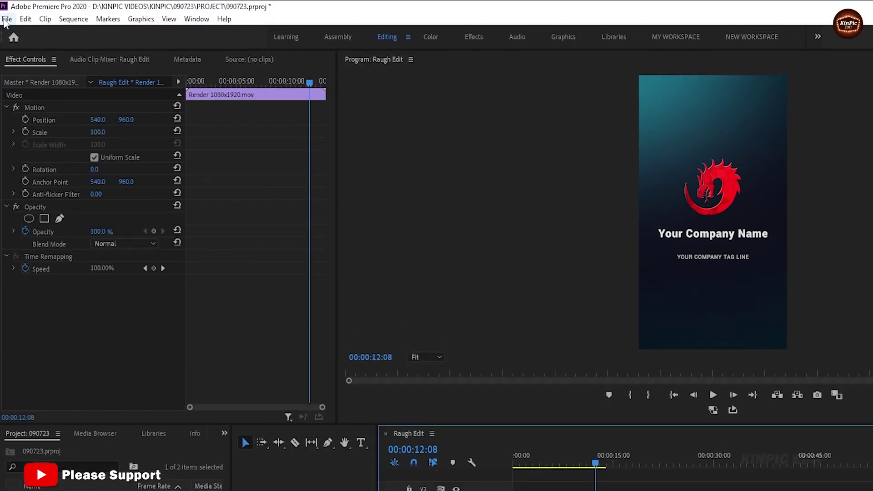
click(6, 17)
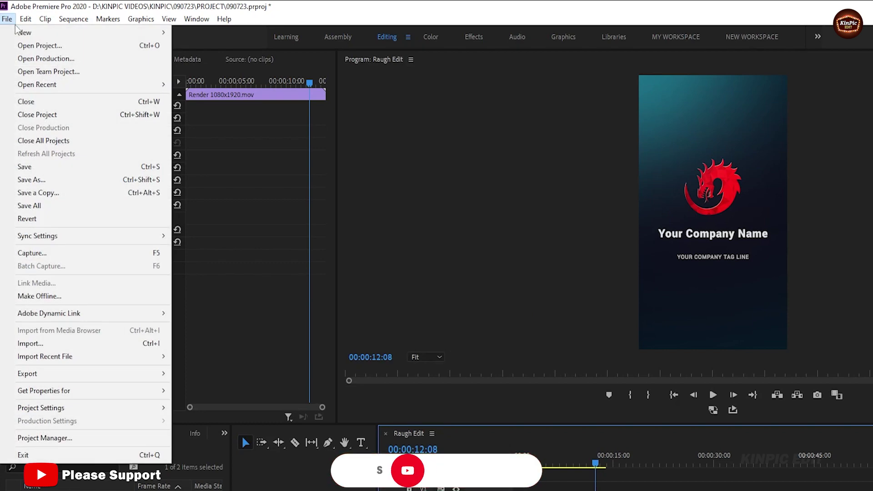
Open File > New > Sequence and view the Social Media Setting preset under Custom.
mouse_move(31, 35)
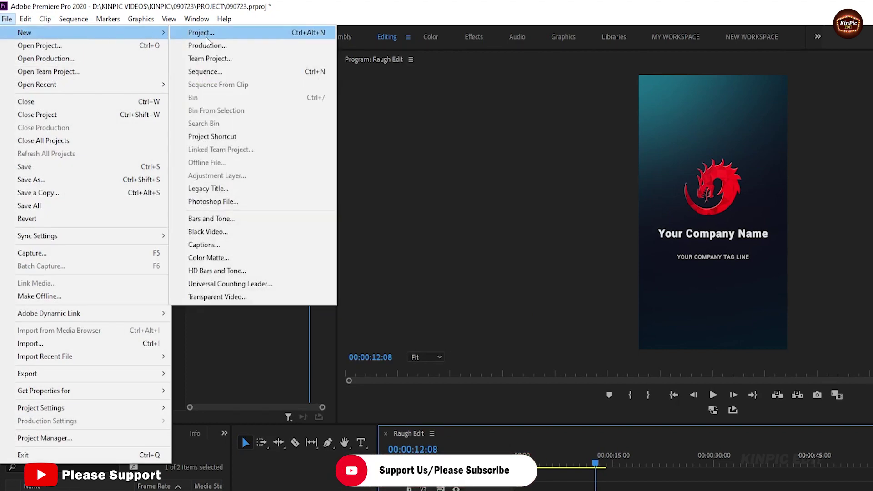
click(258, 70)
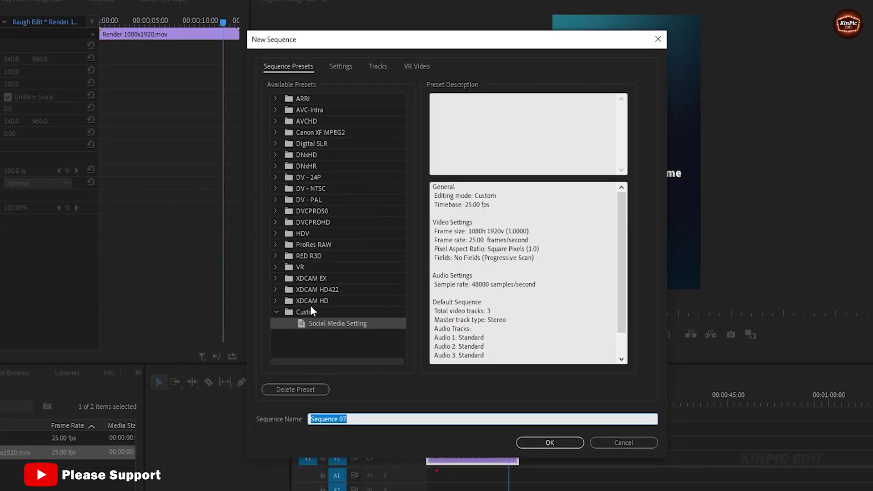
click(373, 321)
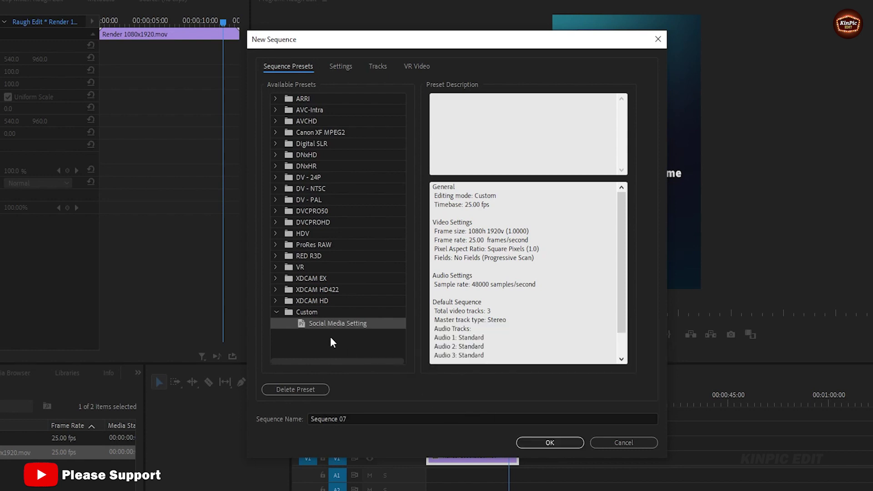
click(311, 313)
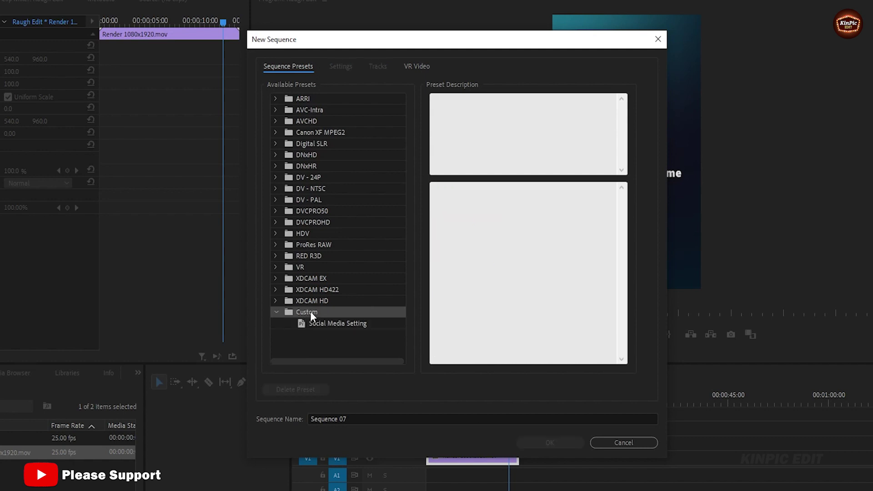
Delete the Social Media Setting preset and cancel the New Sequence dialog.
click(328, 324)
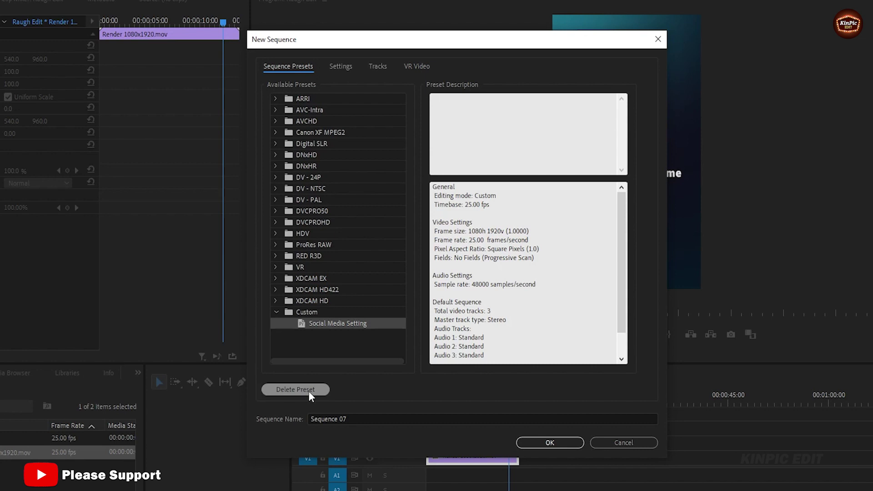
click(310, 391)
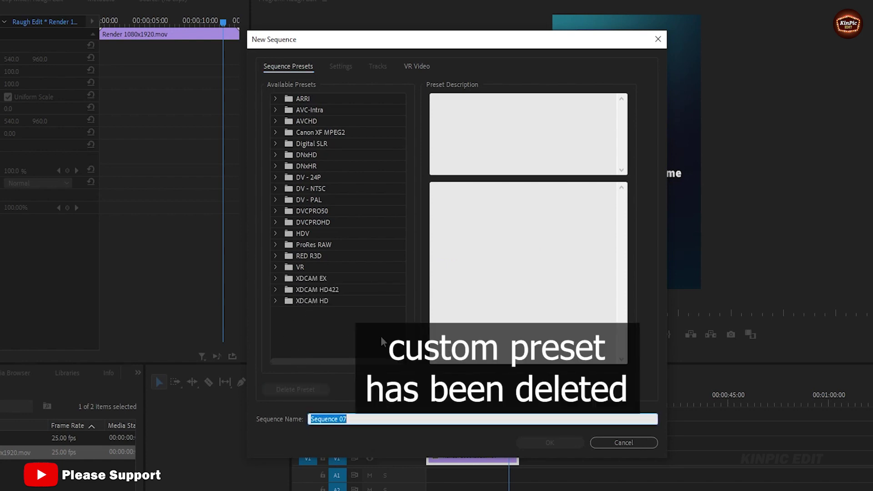
click(622, 441)
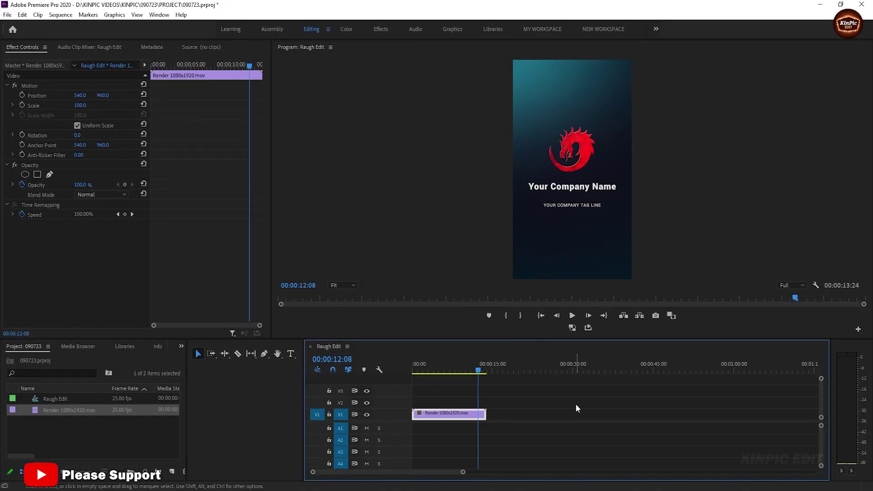
drag(479, 371, 413, 374)
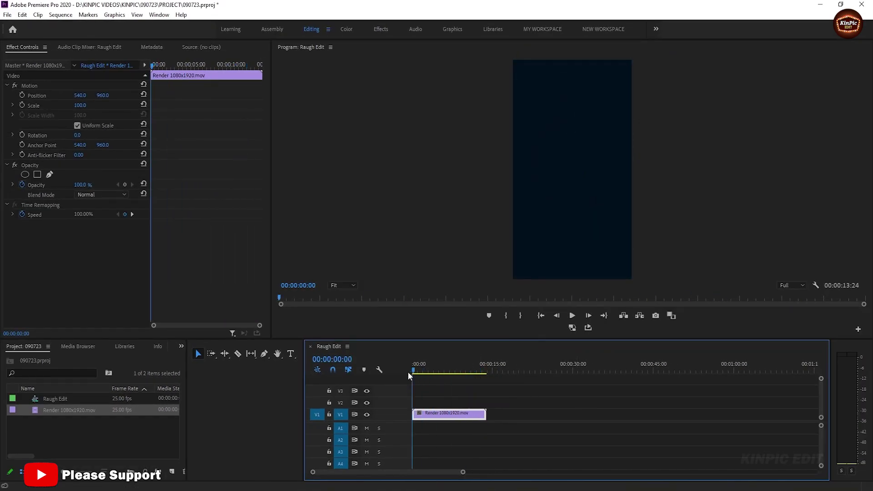
click(401, 186)
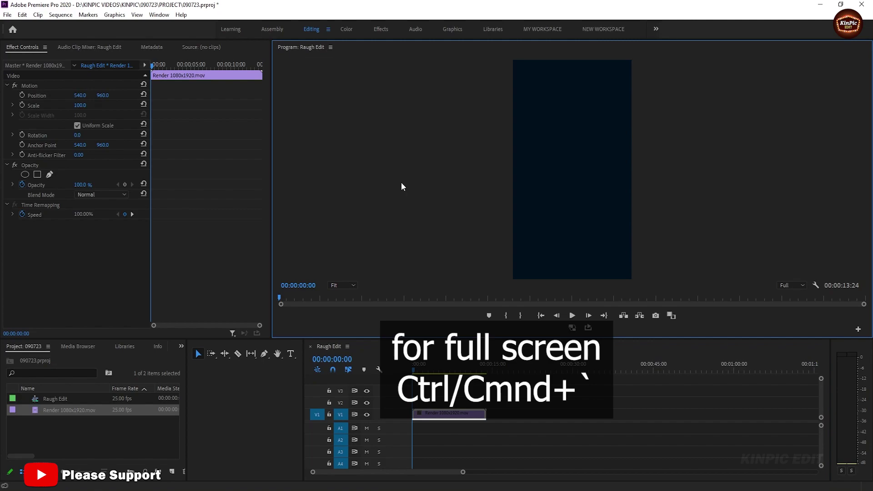
key(ctrl+grave)
key(space)
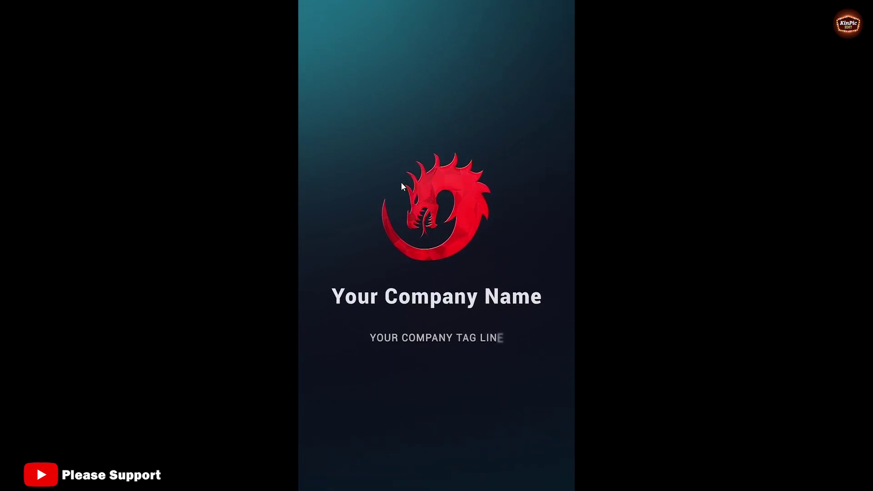
key(Escape)
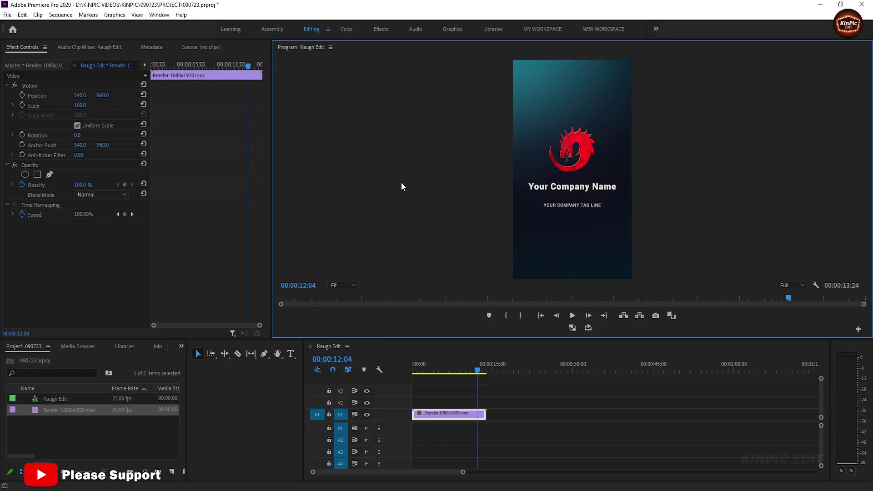
mouse_move(449, 369)
mouse_down()
mouse_move(438, 383)
mouse_move(479, 385)
mouse_up()
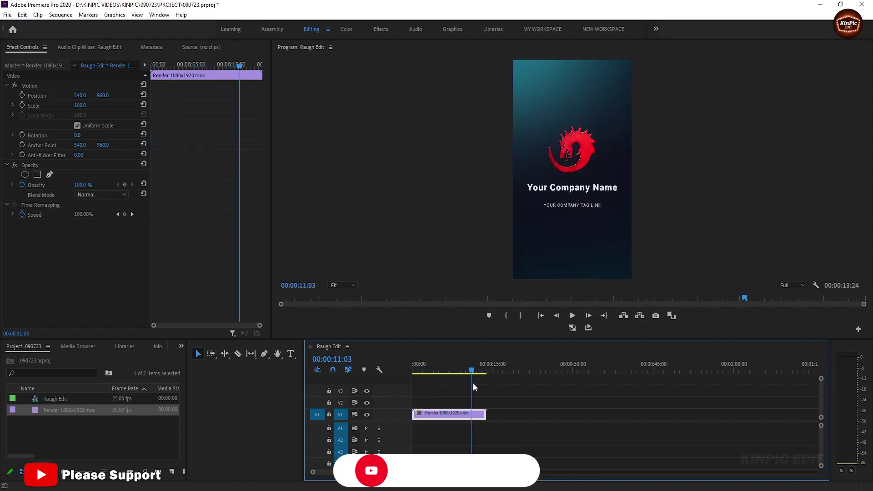